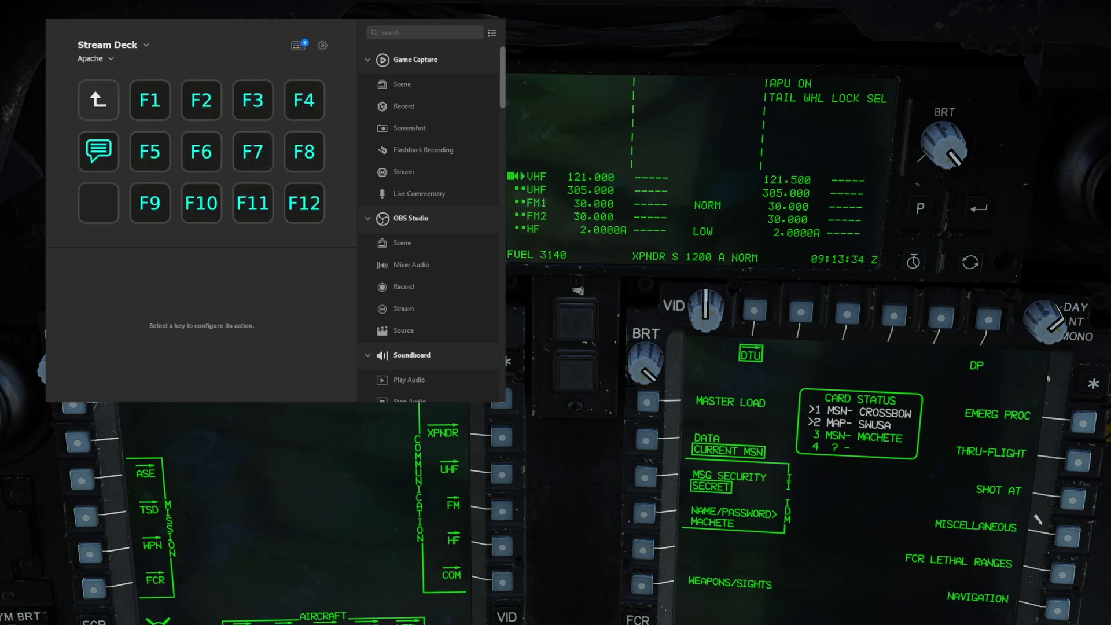
- Browse the ground crew communications for the ground electric power options, open the rearm and refuel window, and close it
key("backslash")
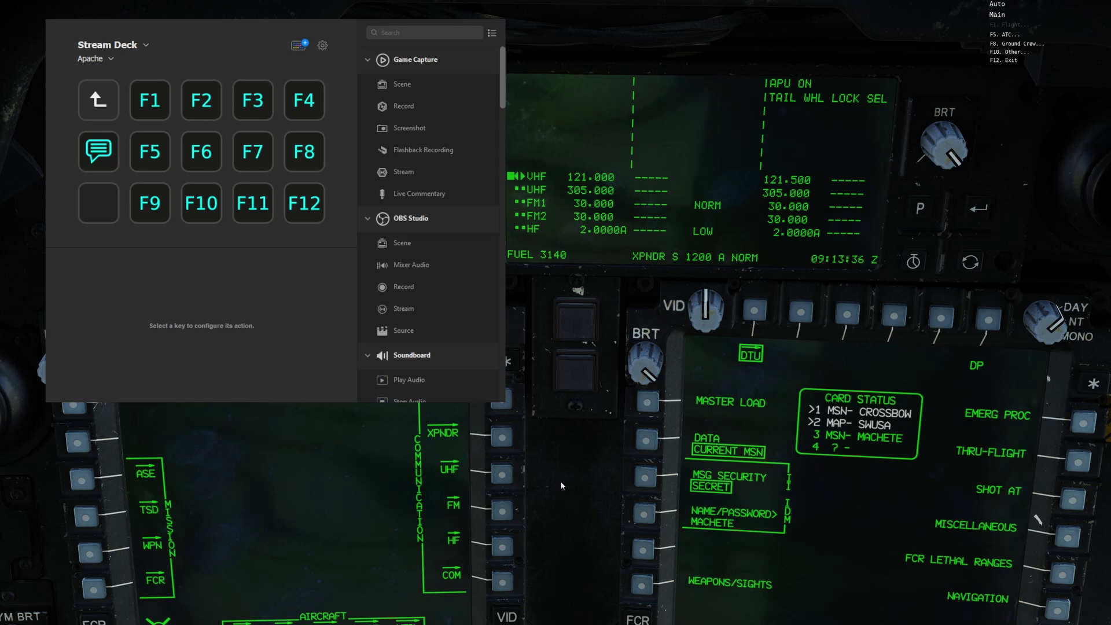
key("F8")
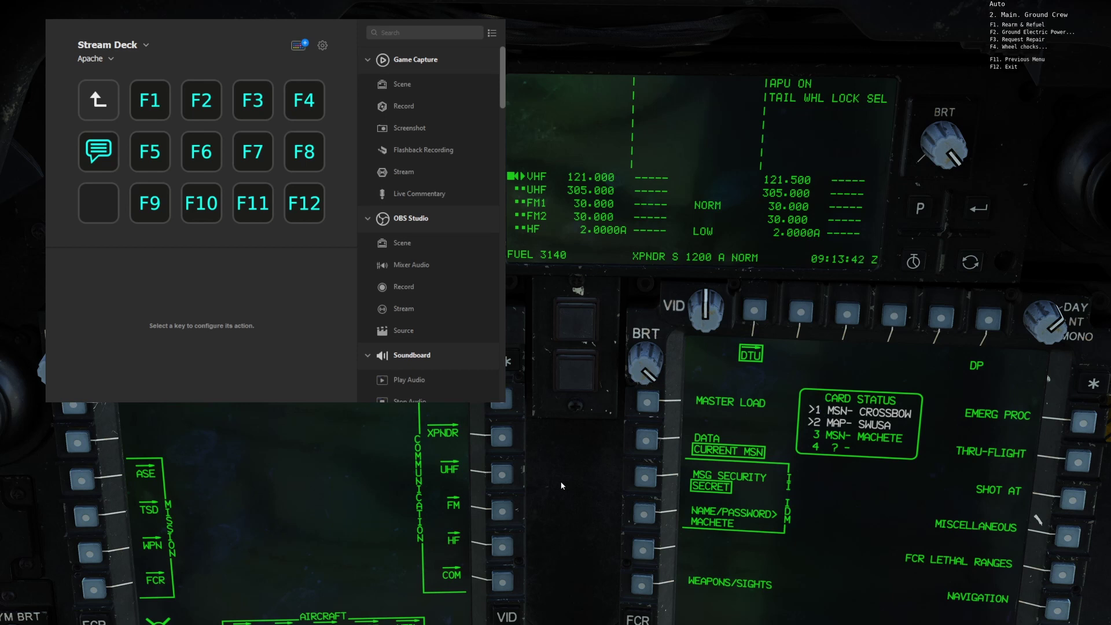
key("F2")
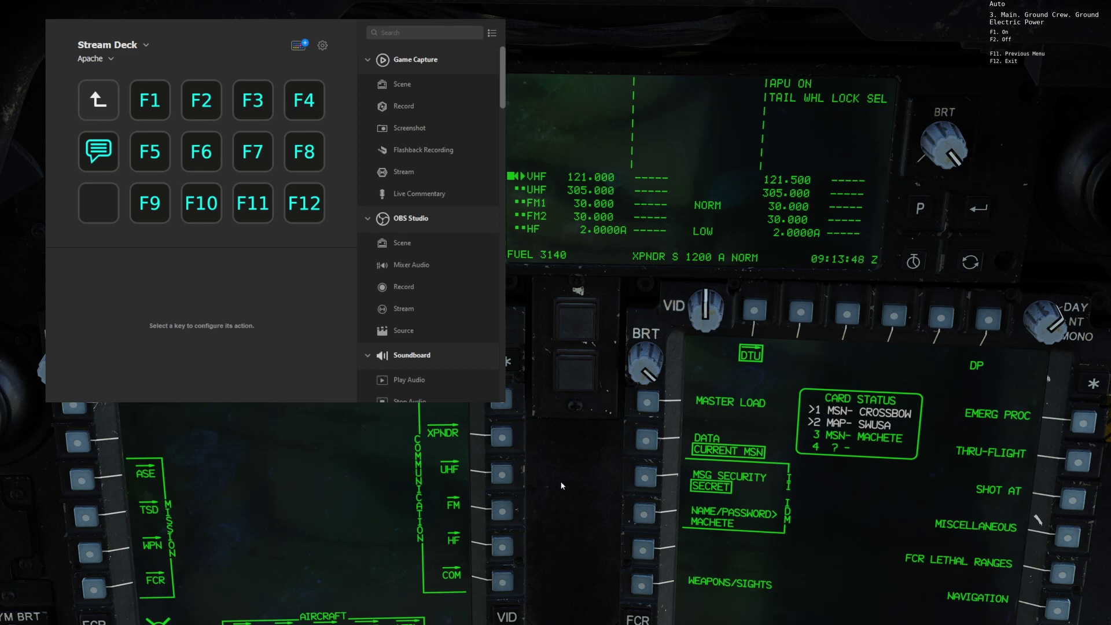
key("F11")
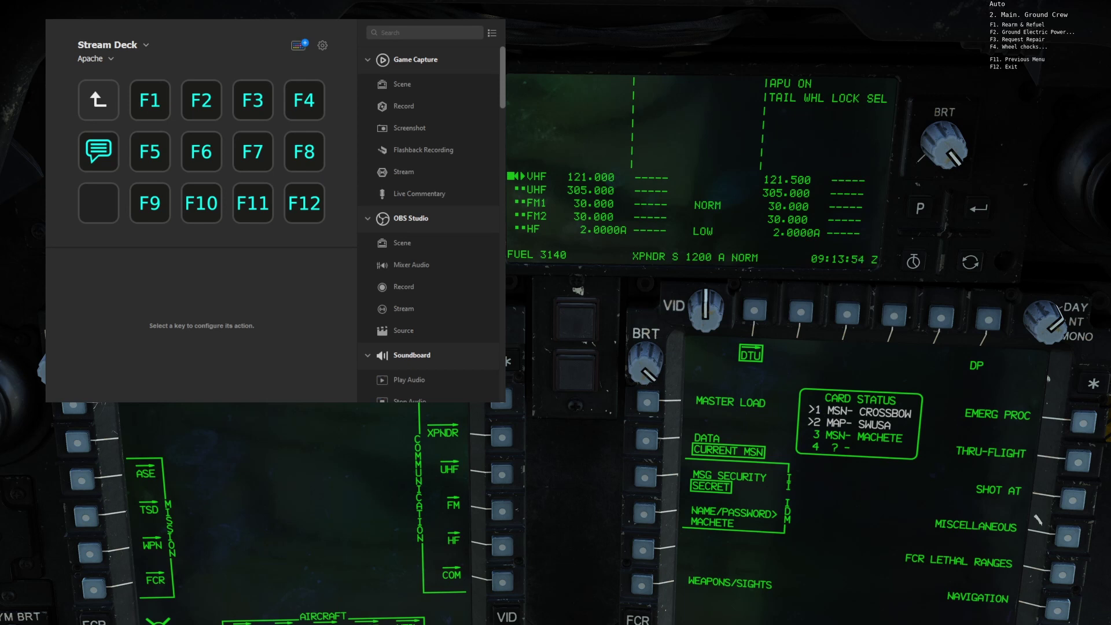
key("F1")
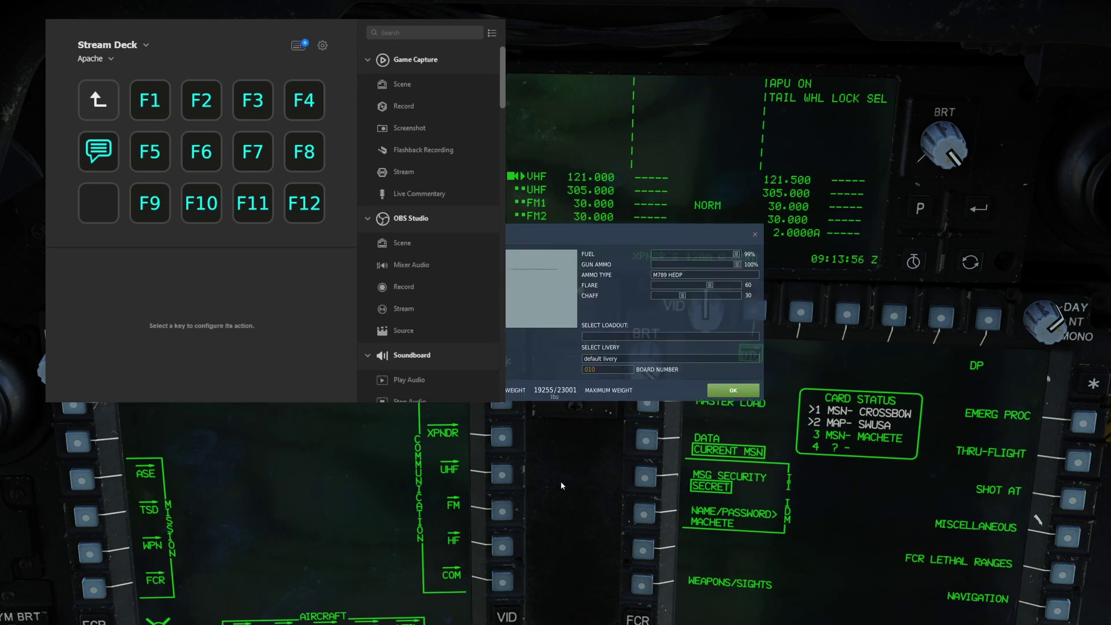
key("Escape")
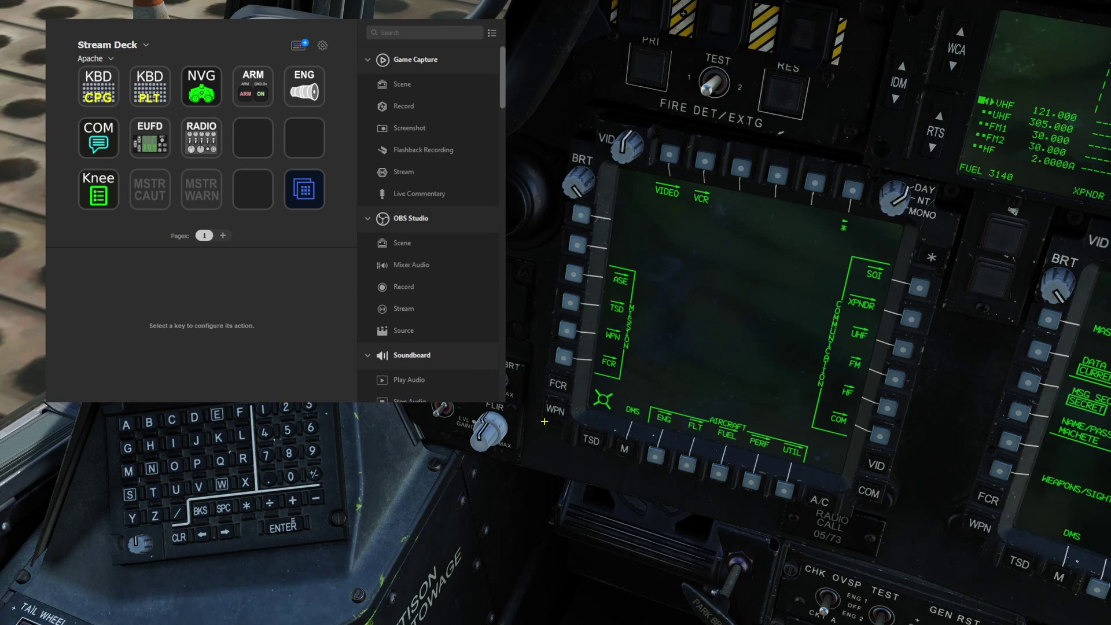
- Show the weapons page and the flight page on the left multipurpose display, returning to the weapons page
left_click(567, 330)
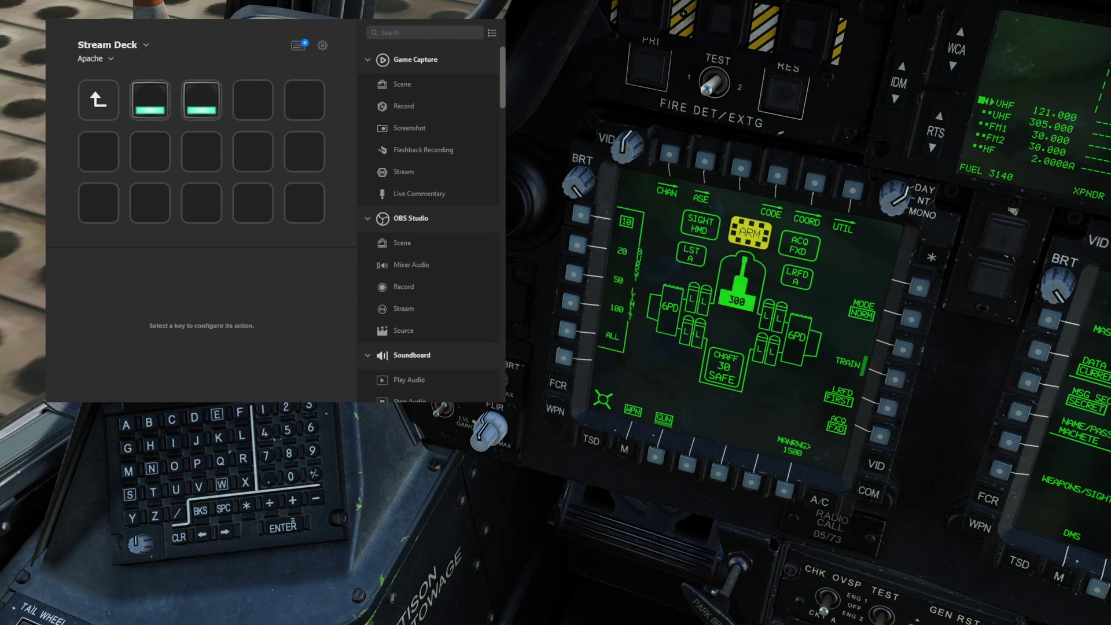
left_click(624, 447)
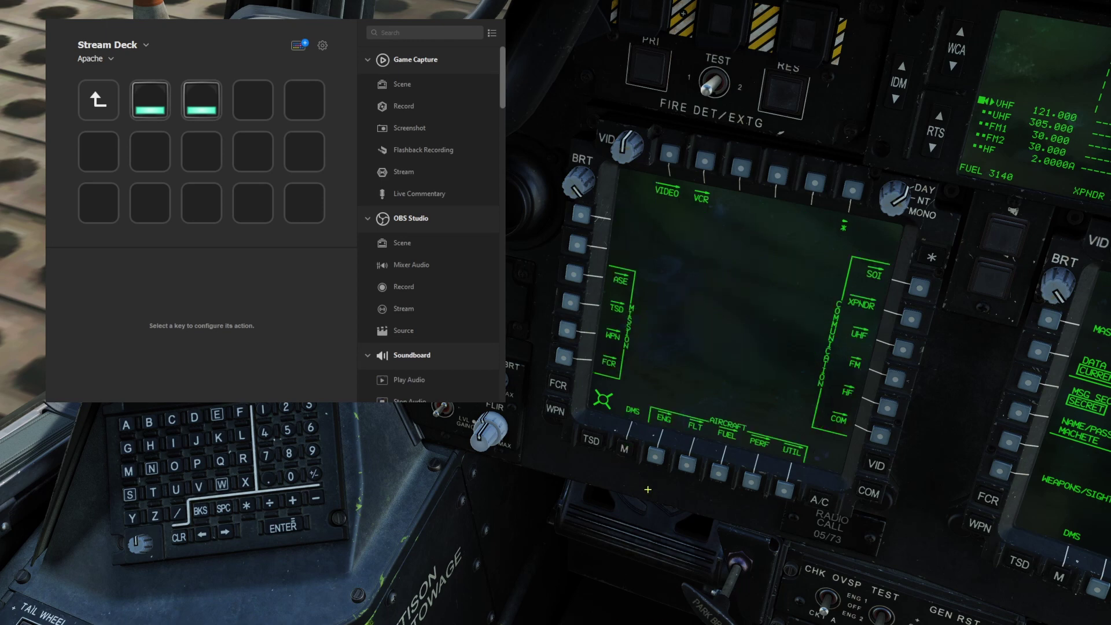
left_click(687, 462)
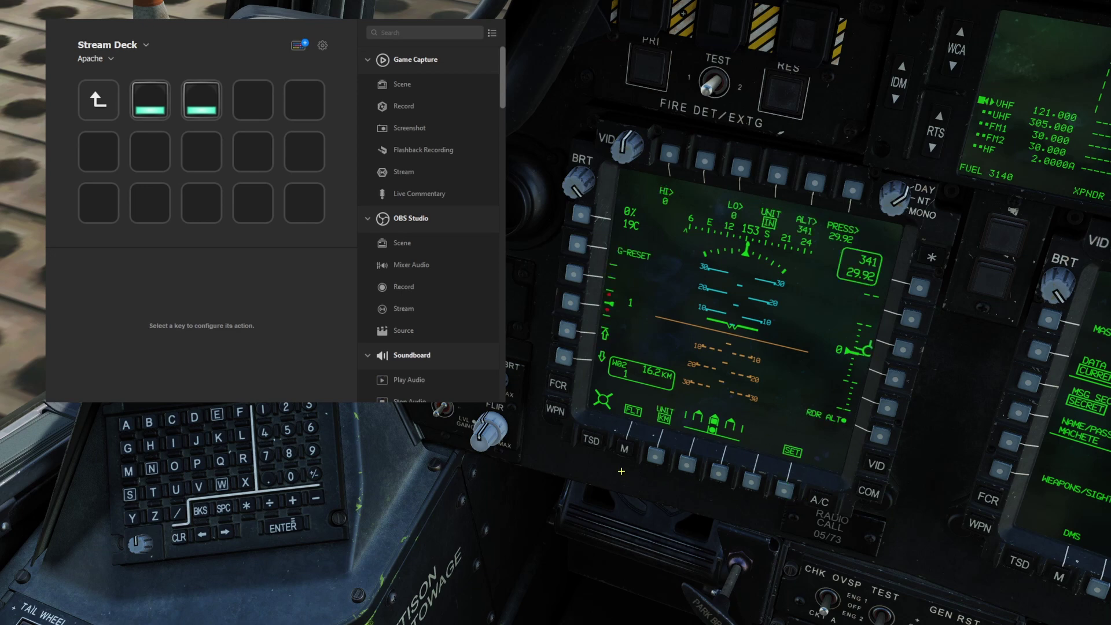
left_click(630, 453)
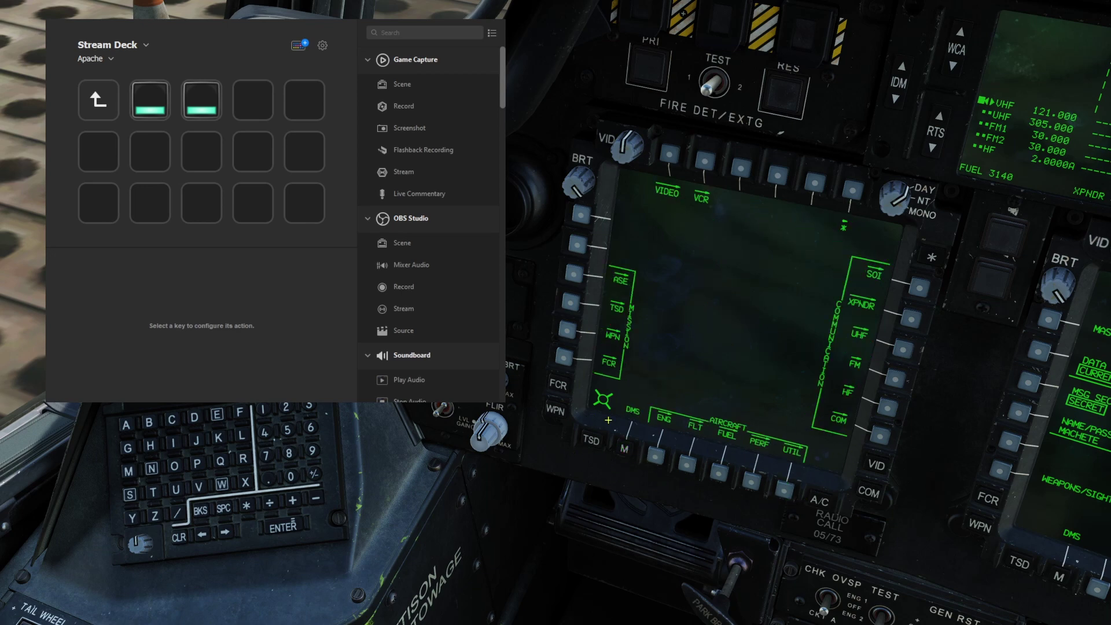
left_click(567, 330)
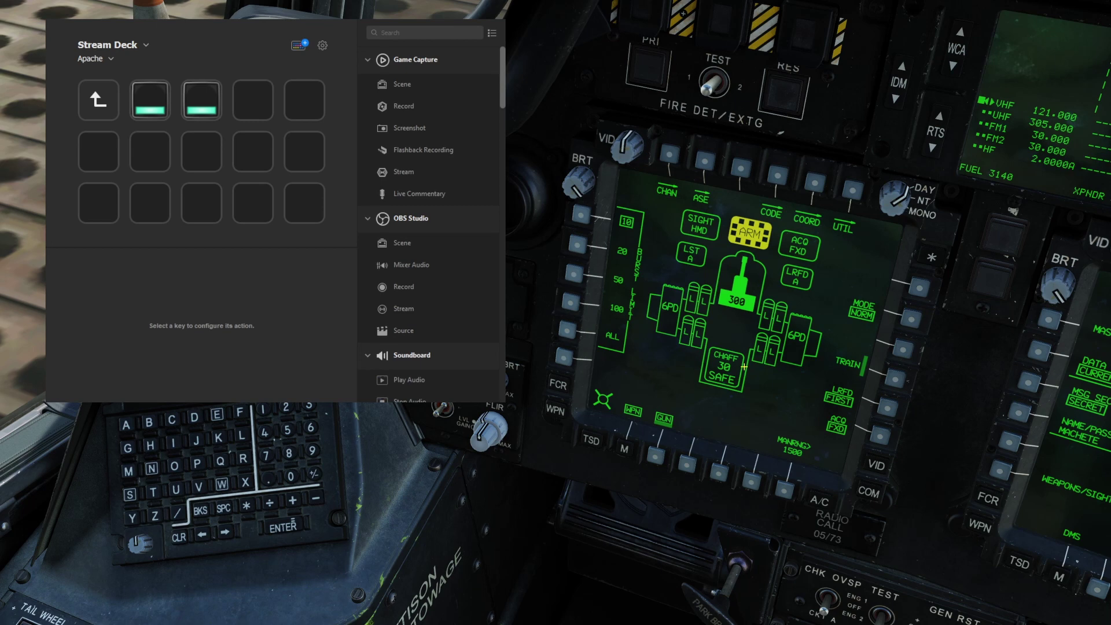
key("g")
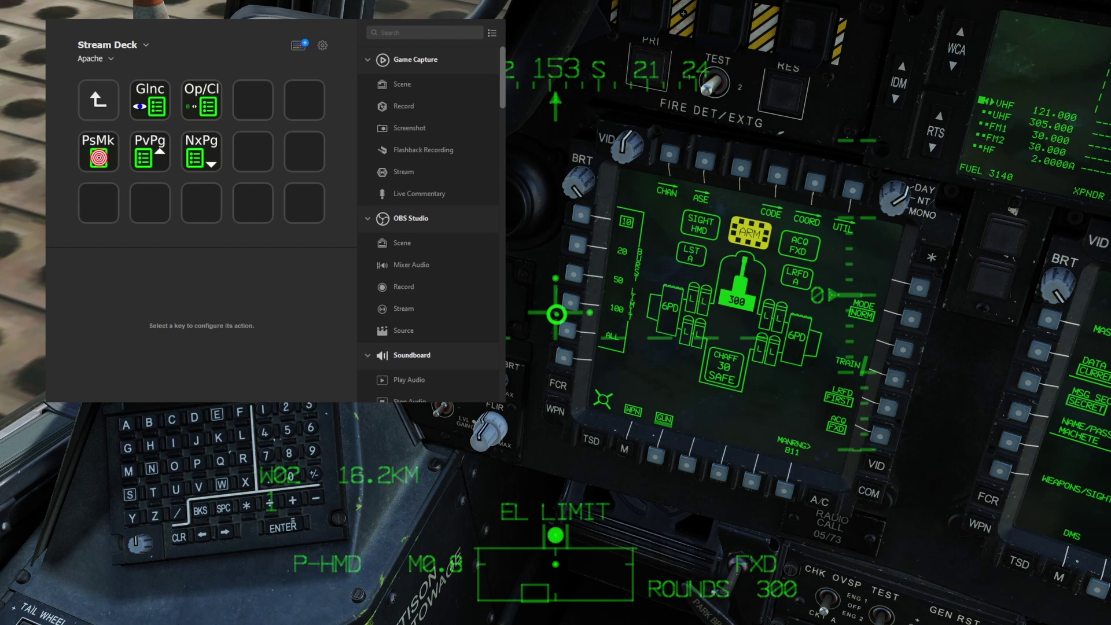
- Open the kneeboard, page through the start checklist, CMWS flare notes and map, and close it
key("shift+k")
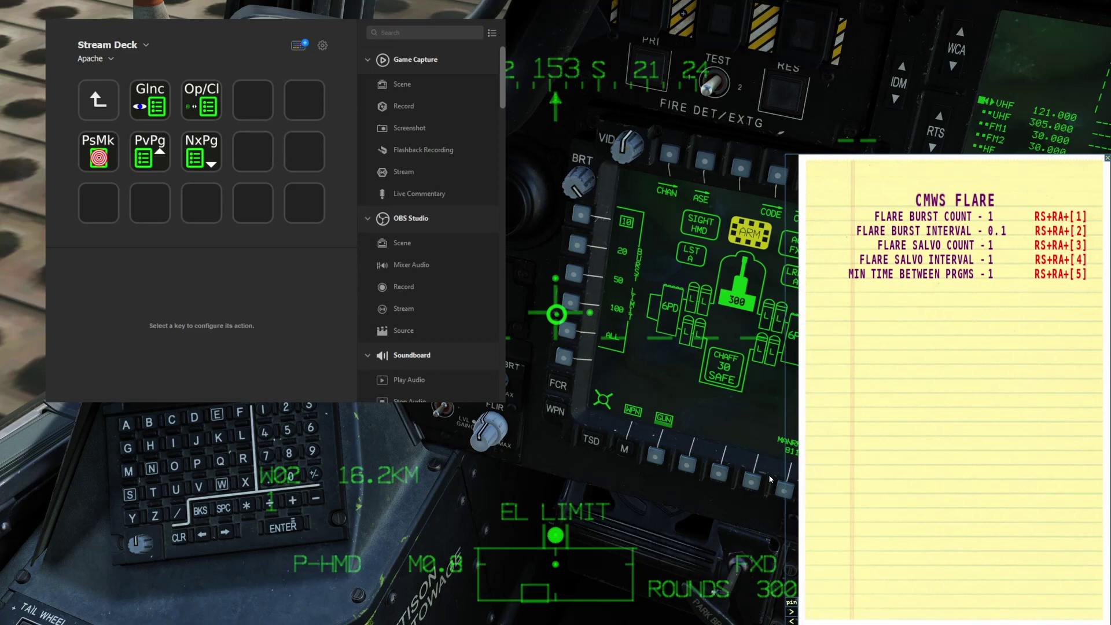
key("bracketright")
key("bracketright")
key("bracketright")
key("bracketright")
key("bracketright")
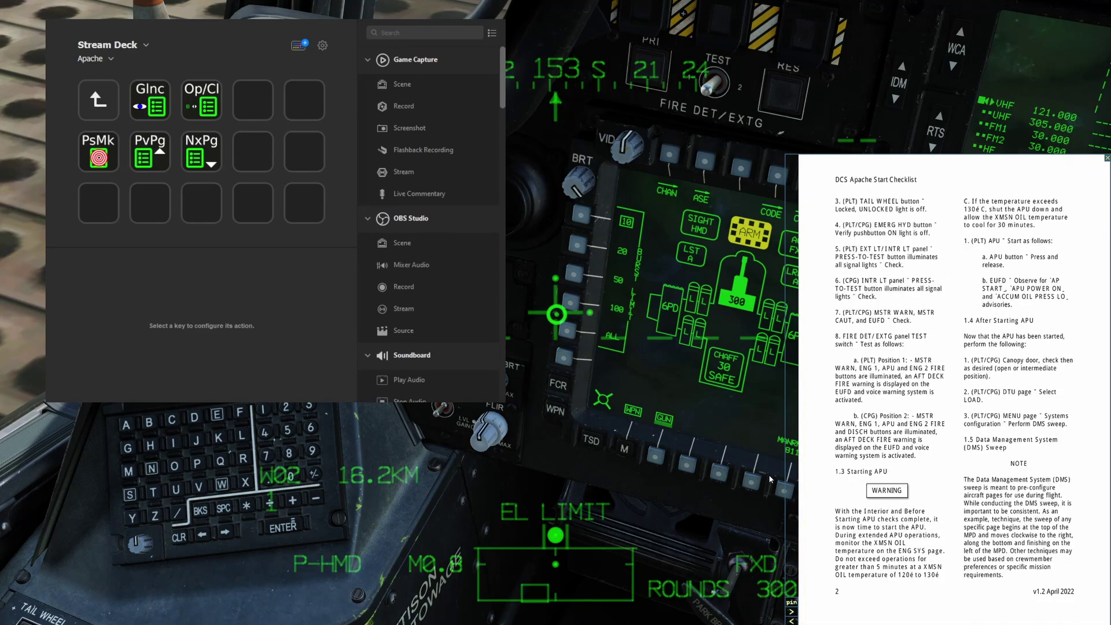
key("bracketleft")
key("bracketleft")
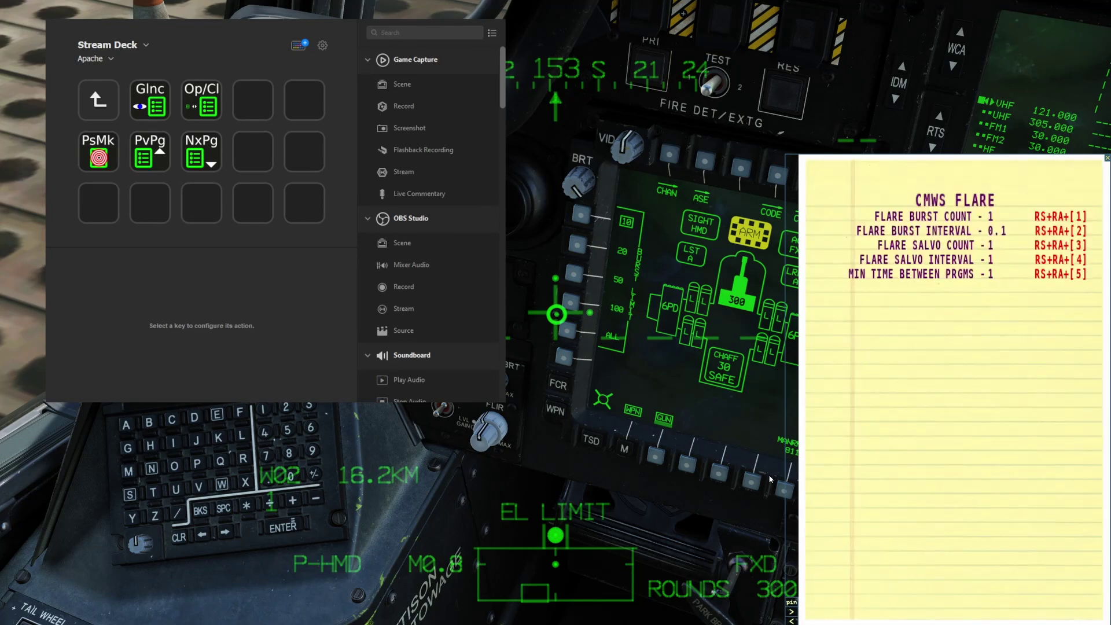
key("bracketleft")
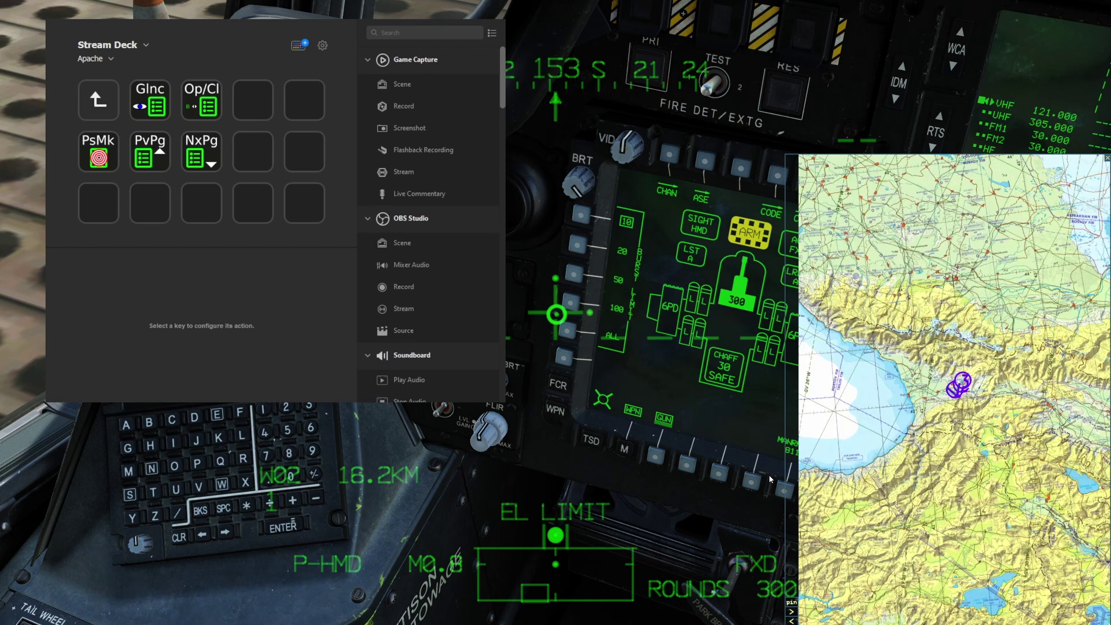
key("shift+k")
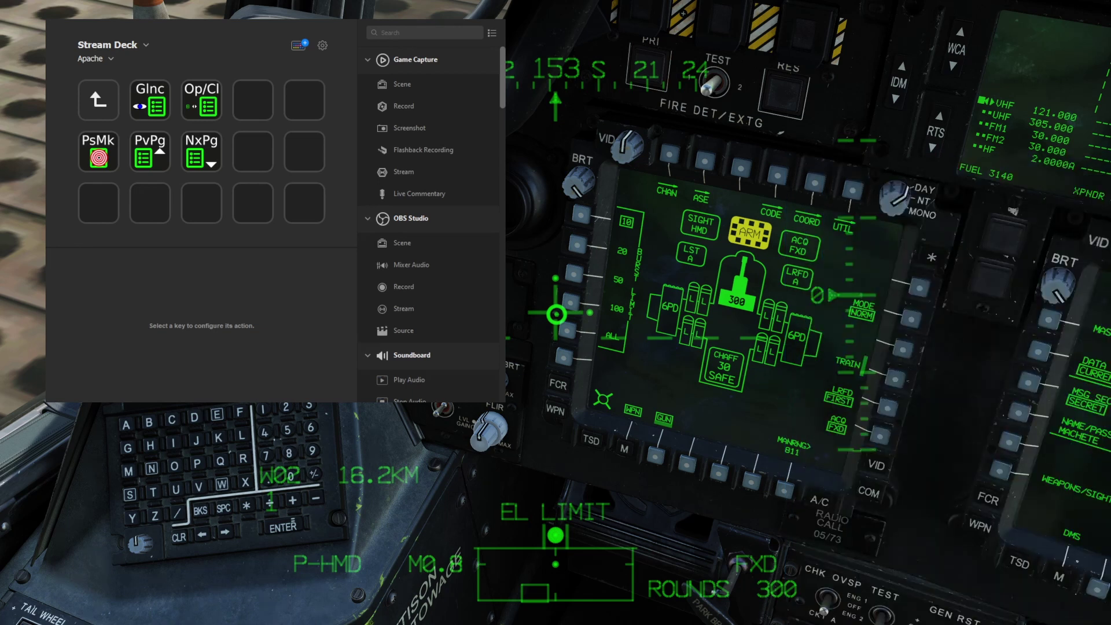
key("shift+k")
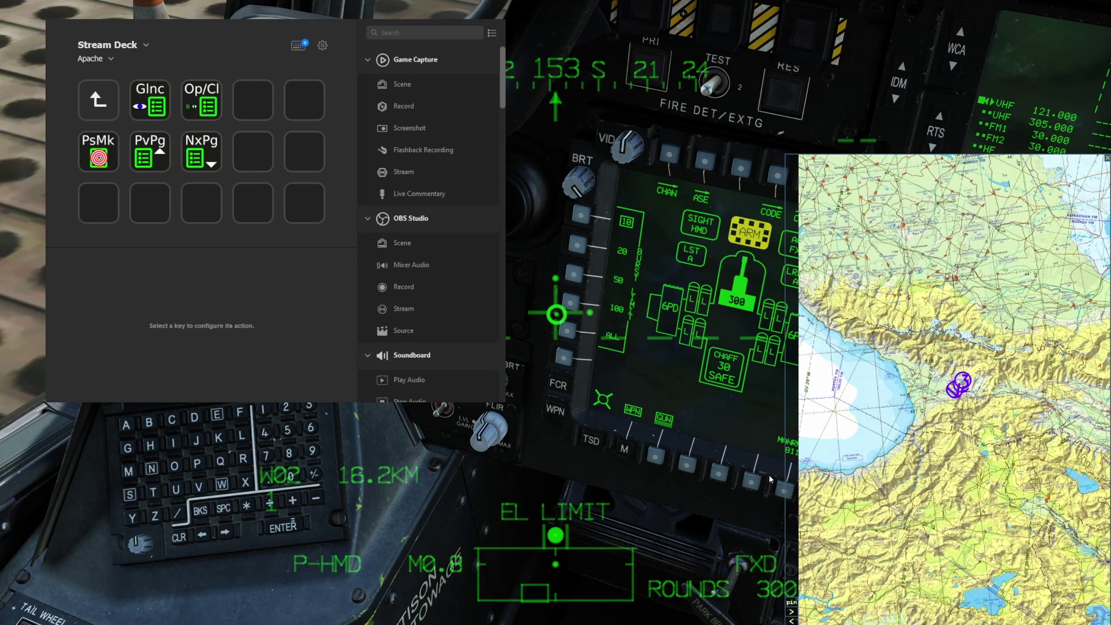
key("shift+k")
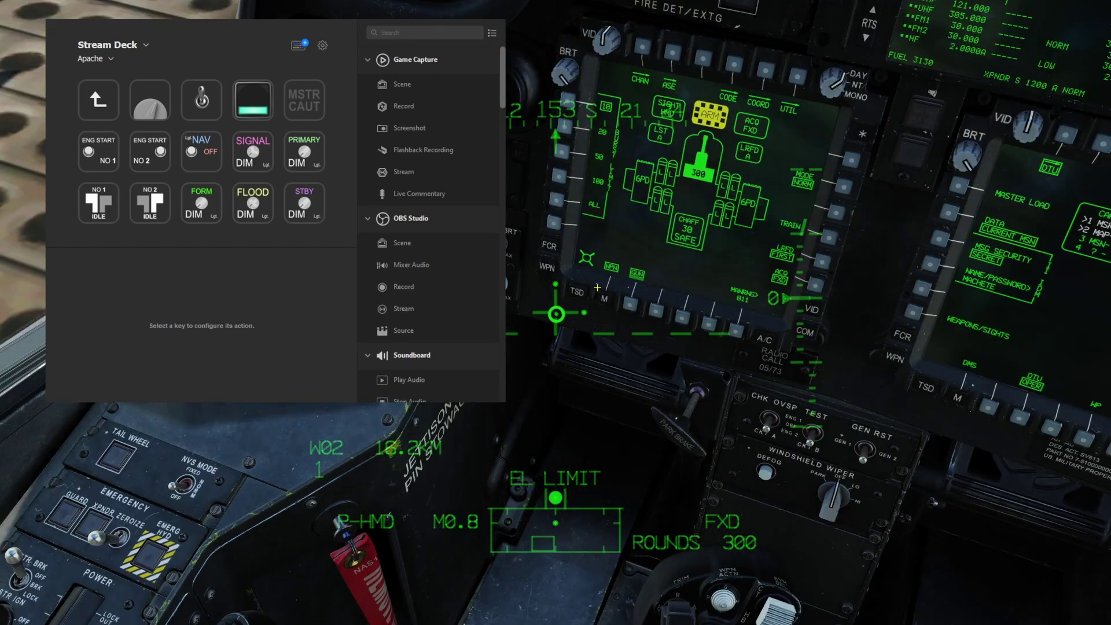
- Bring up the engine page on the left multipurpose display
left_click(603, 294)
left_click(630, 305)
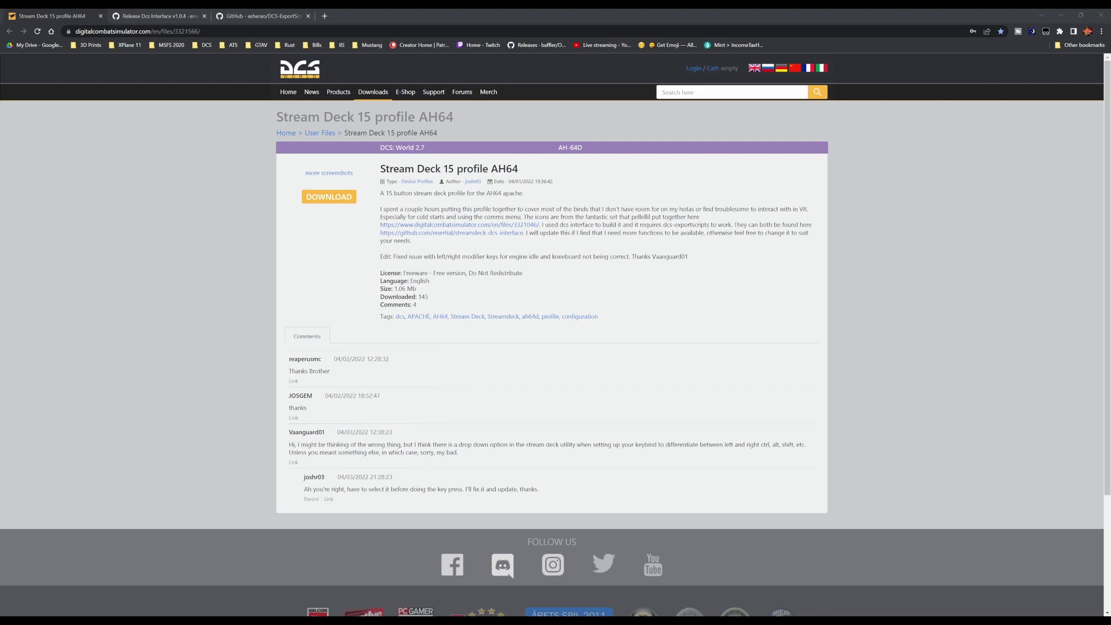
- Switch to the browser and download com.ctytler.dcs.streamDeckPlugin from the Dcs Interface v1.0.4 release of the streamdeck-dcs-interface repository
left_click(651, 351)
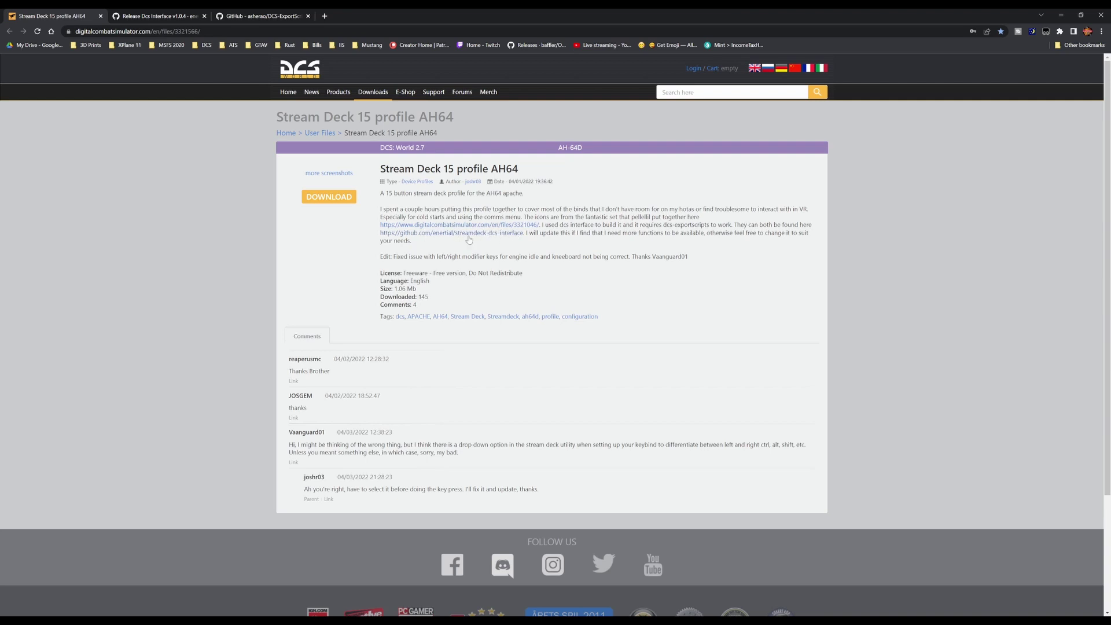
left_click(170, 19)
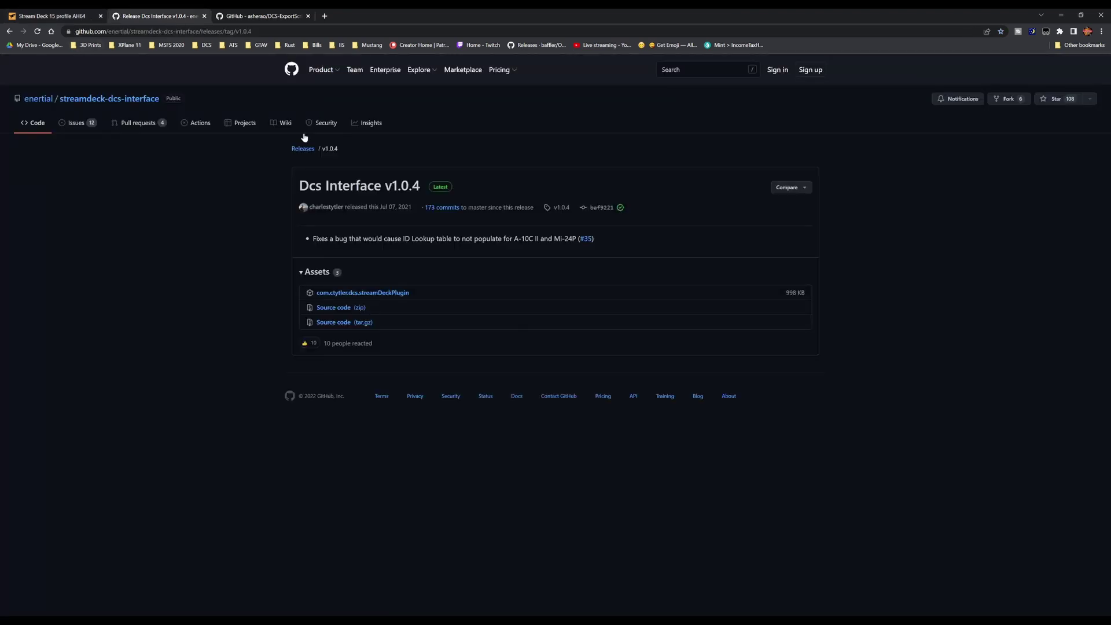
left_click(9, 32)
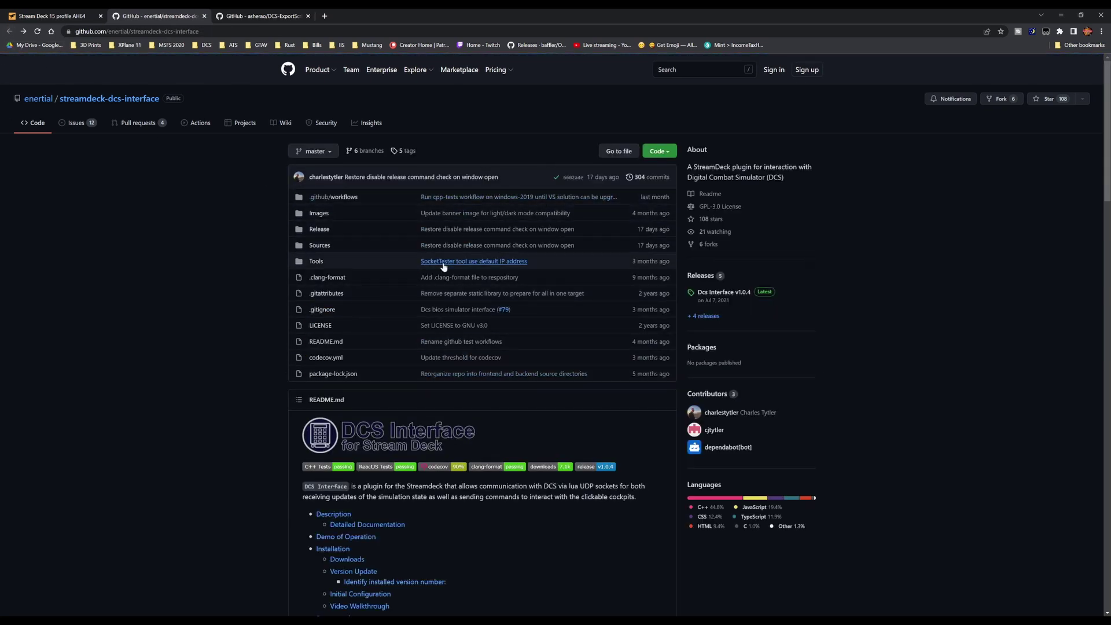
left_click(723, 293)
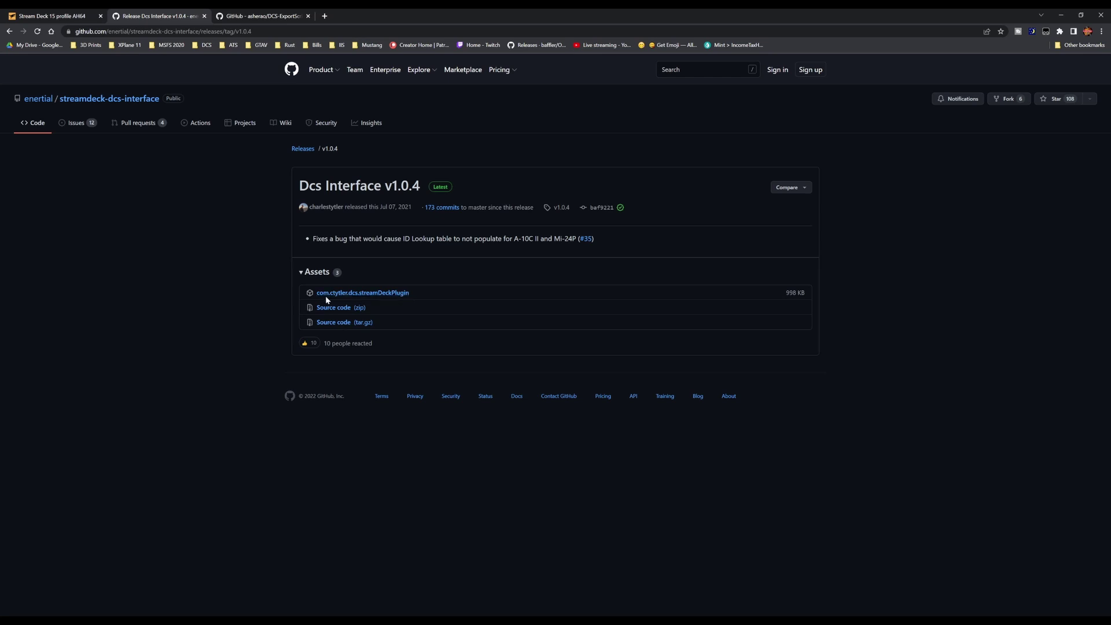
left_click(383, 294)
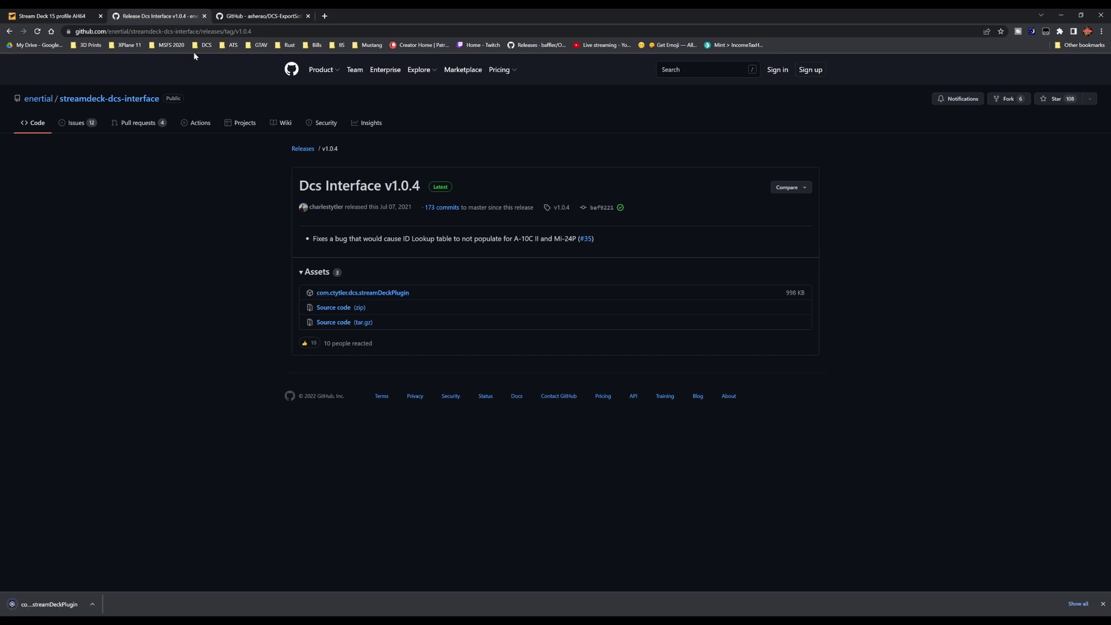
- Download the asherao DCS-ExportScripts repository as a ZIP file
left_click(261, 17)
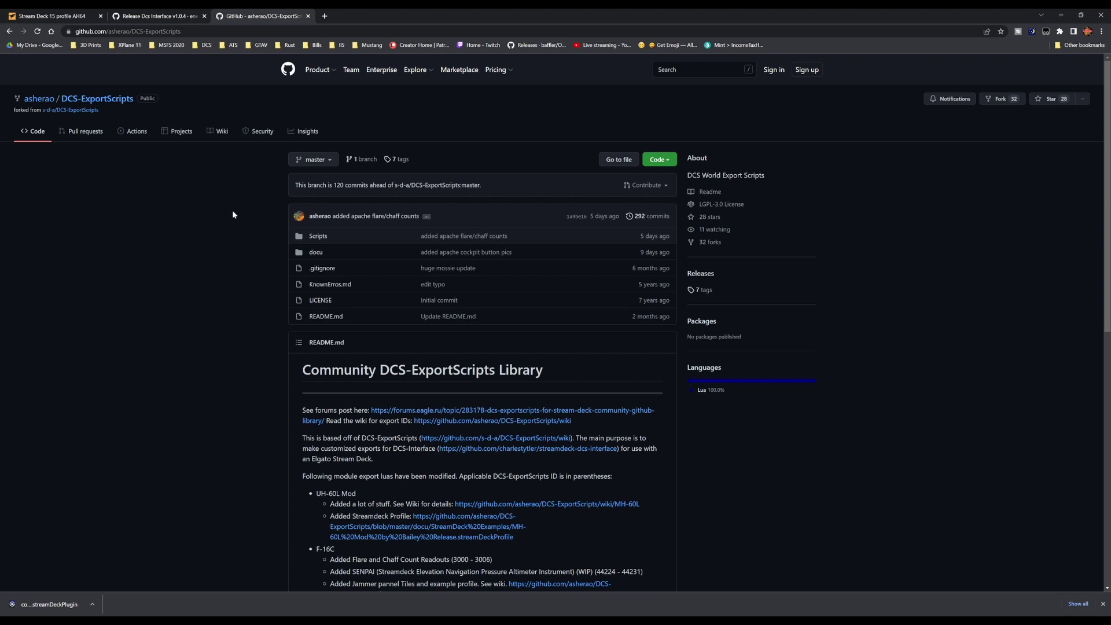
left_click(670, 163)
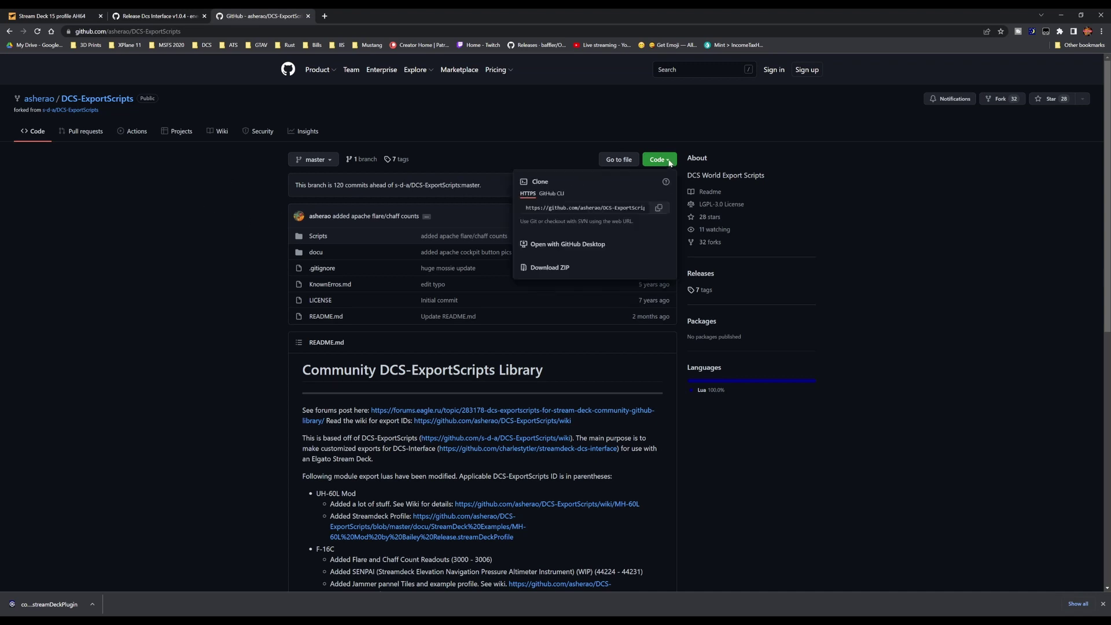
left_click(553, 269)
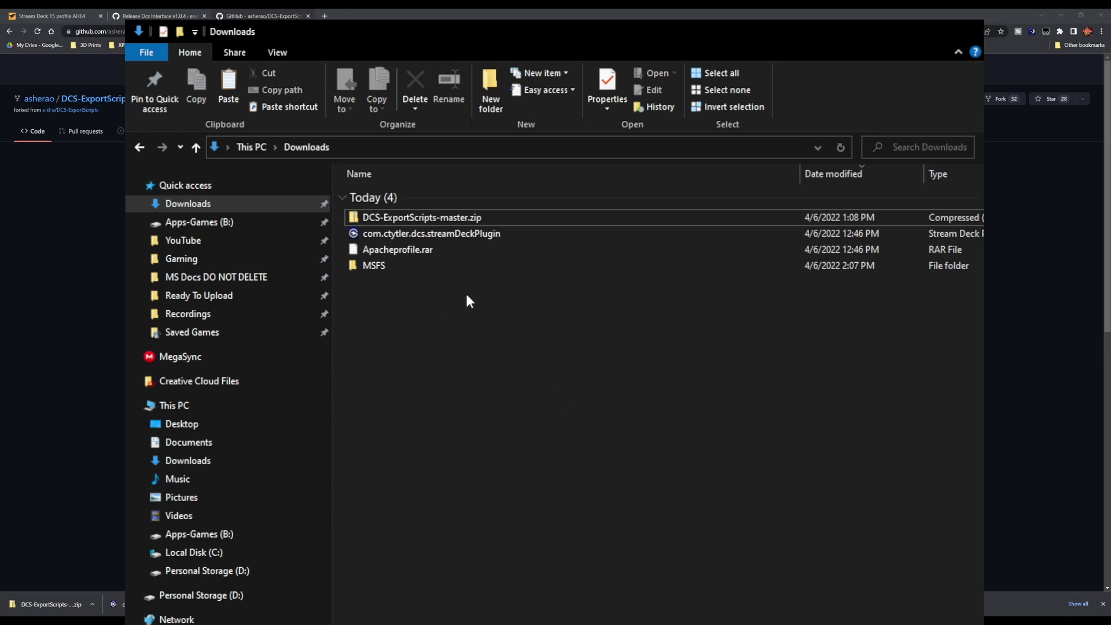
- Install the com.ctytler.dcs Stream Deck plugin from the Downloads folder
left_click(458, 236)
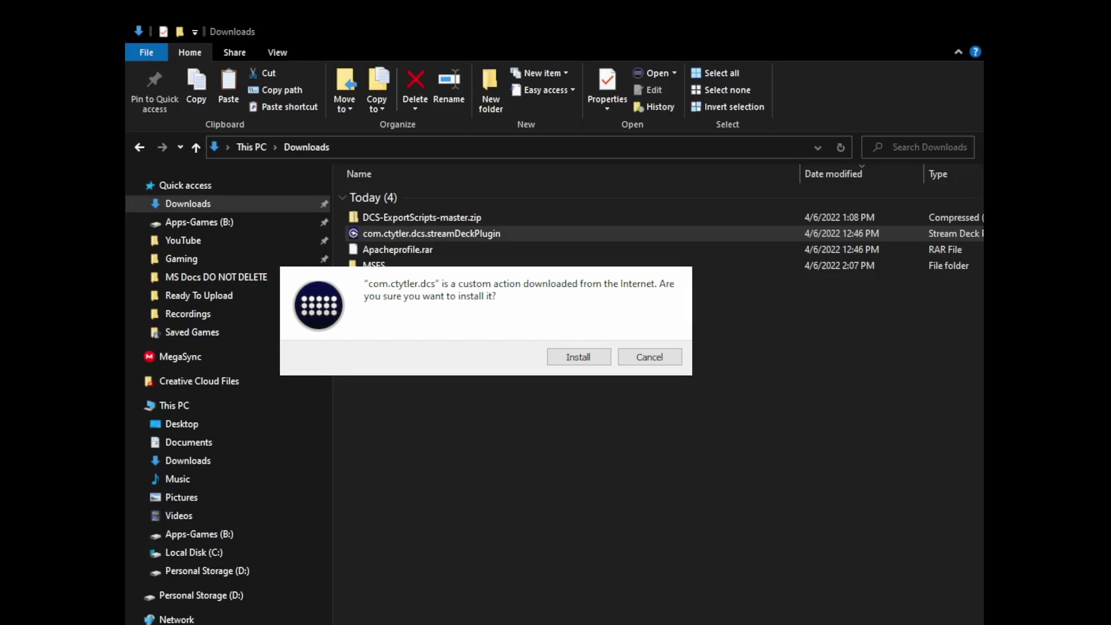
left_click(788, 407)
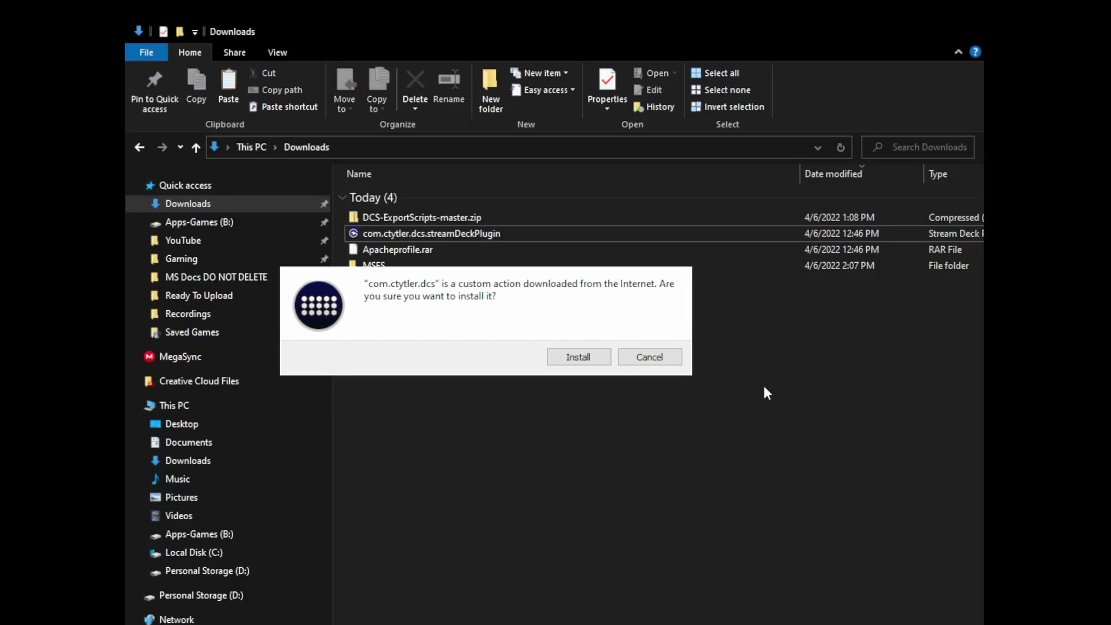
left_click(578, 356)
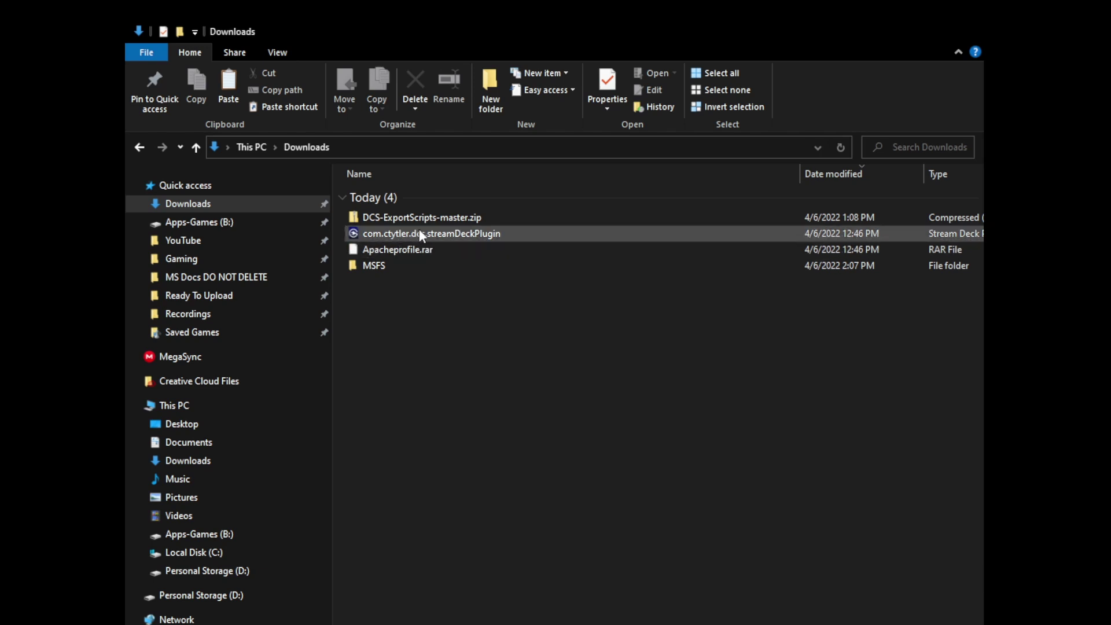
- Extract DCS-ExportScripts-master.zip in Downloads and select the DCS-ExportScript folder and Export.lua inside its Scripts folder
left_click(407, 216)
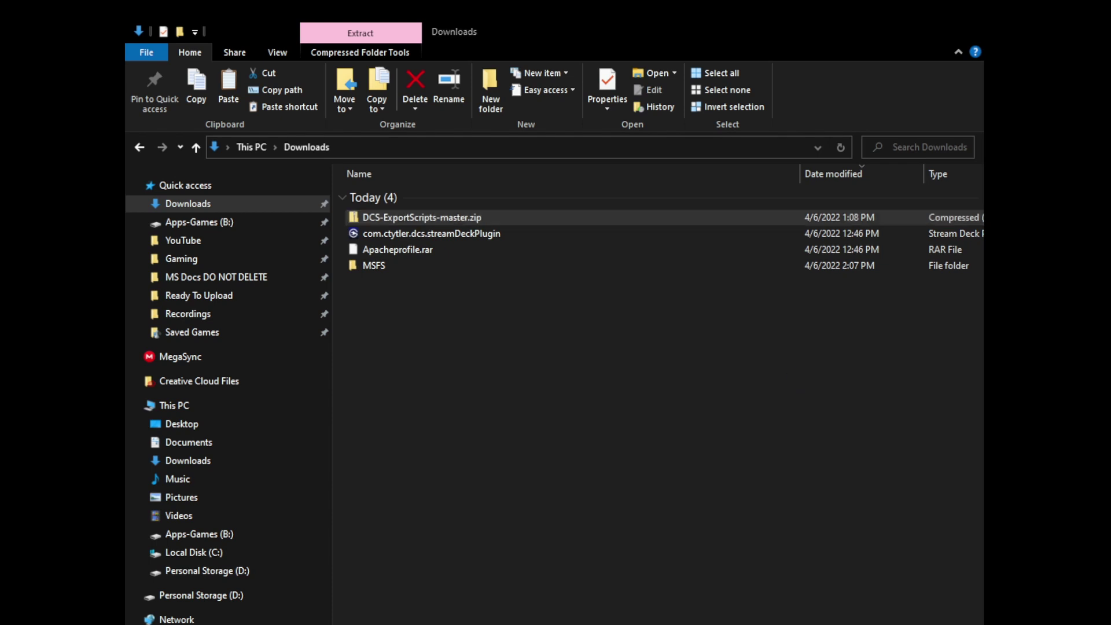
double_click(469, 281)
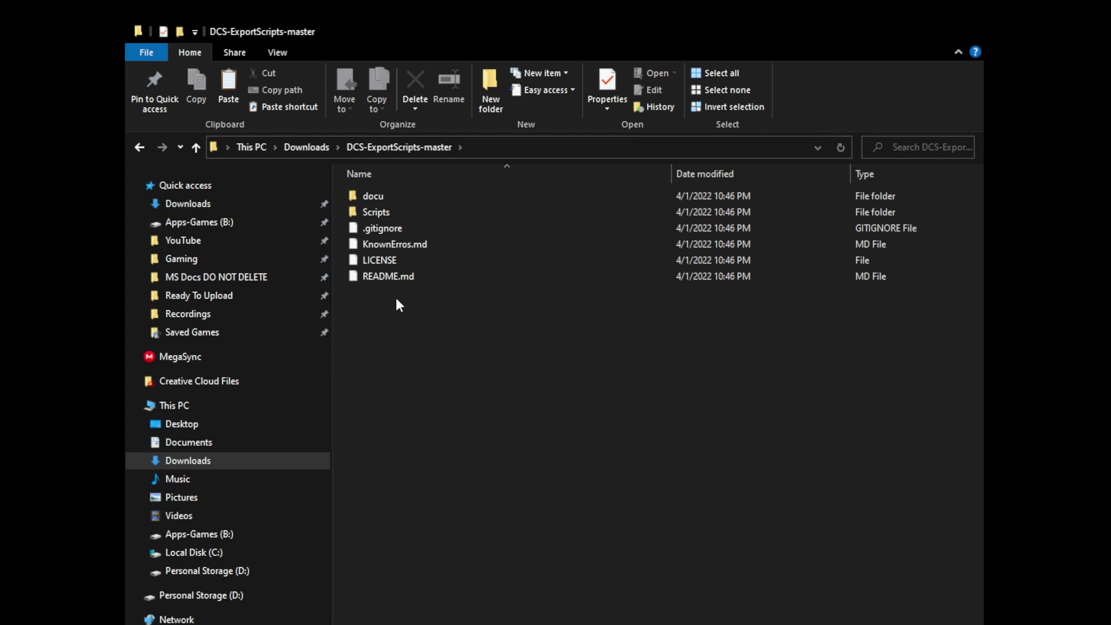
double_click(366, 209)
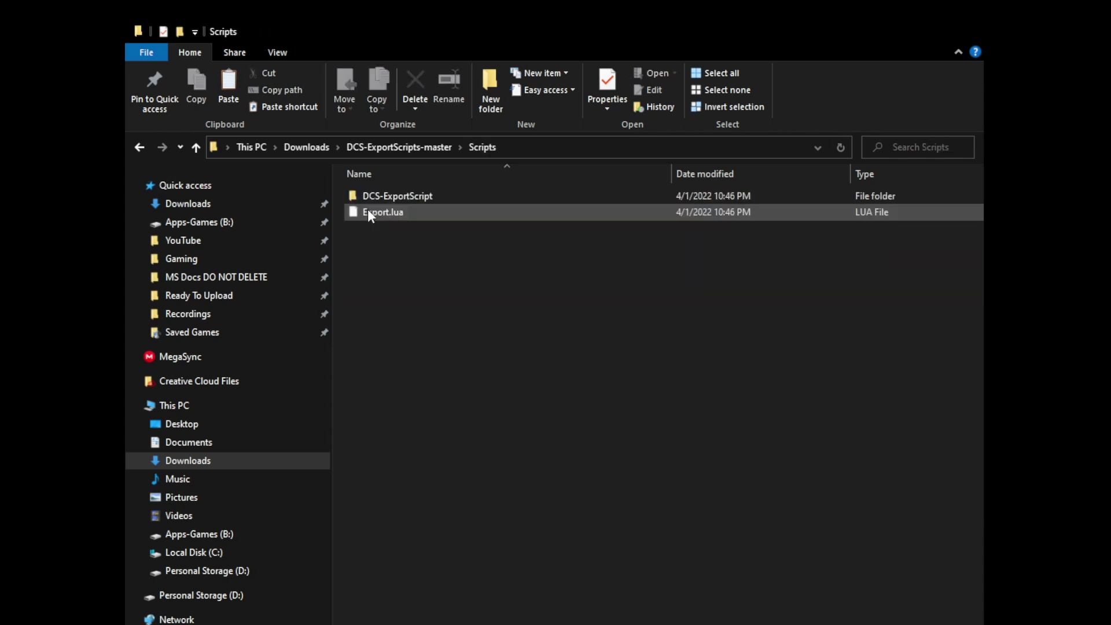
left_click_drag(501, 257, 390, 198)
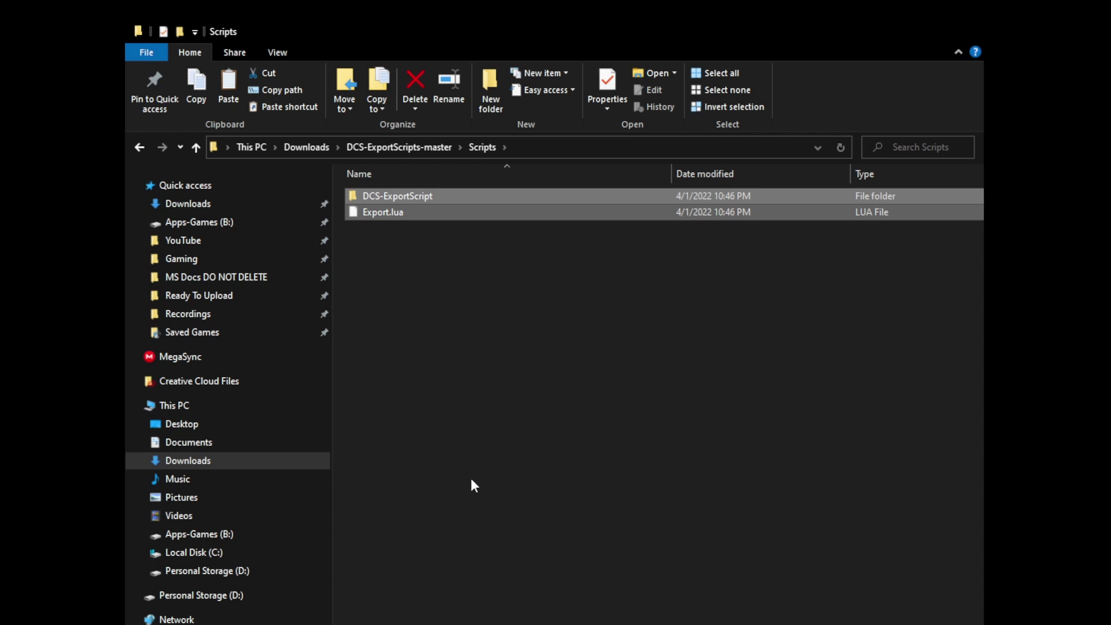
- Open the Scripts folder inside the DCS folder of Saved Games, the destination for the export scripts
left_click(230, 334)
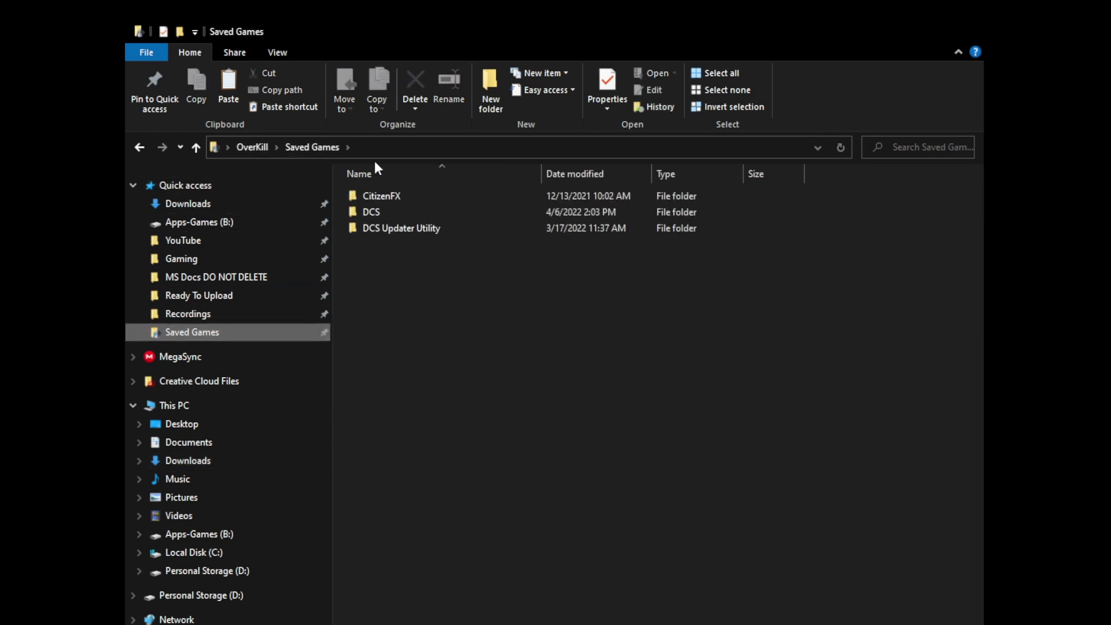
double_click(401, 211)
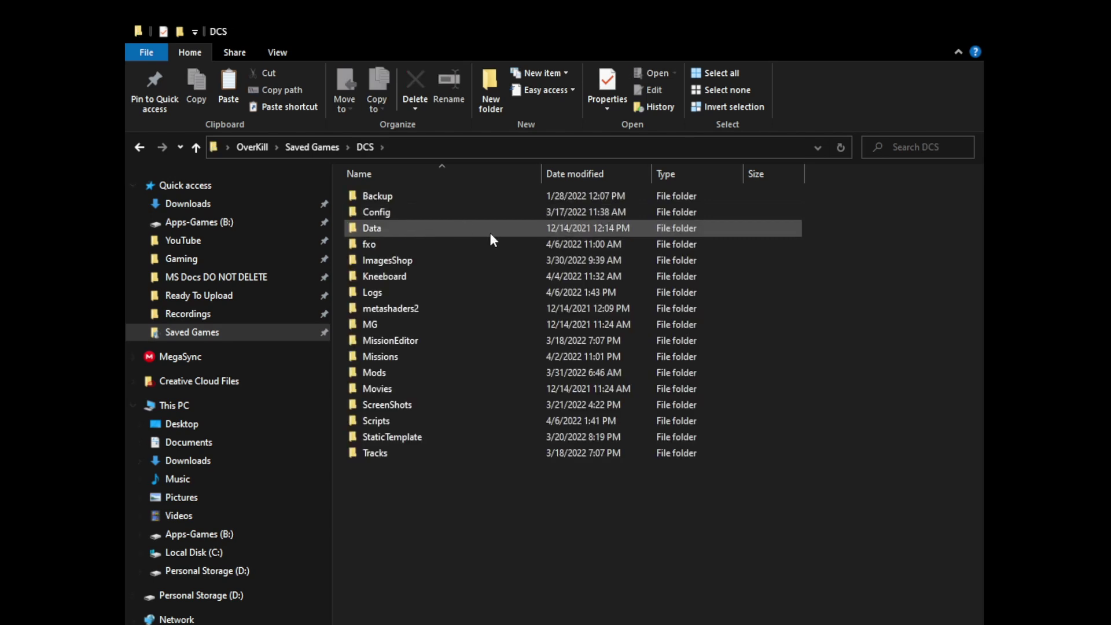
double_click(382, 421)
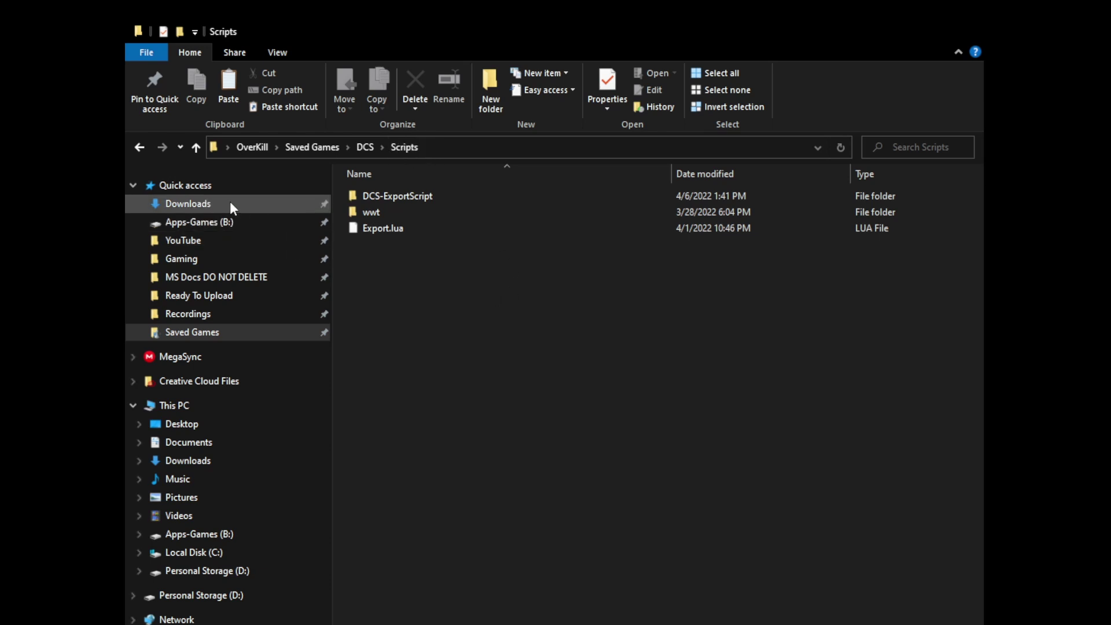
- Extract Apacheprofile.rar in the Downloads folder and select Apache.streamDeckProfile in the extracted Apacheprofile folder
left_click(211, 205)
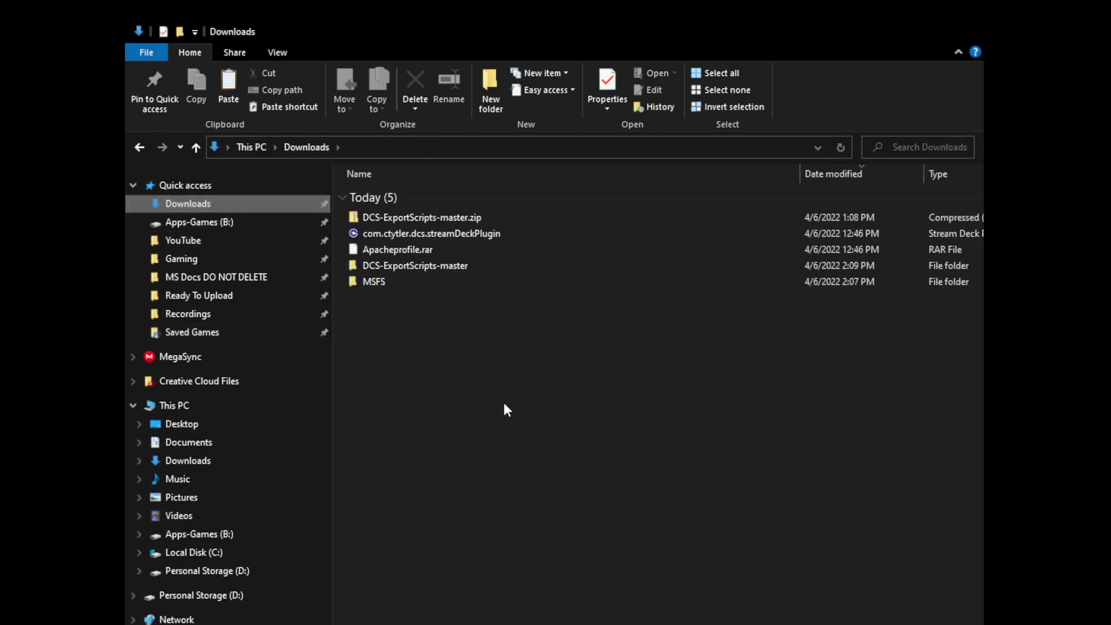
left_click(409, 248)
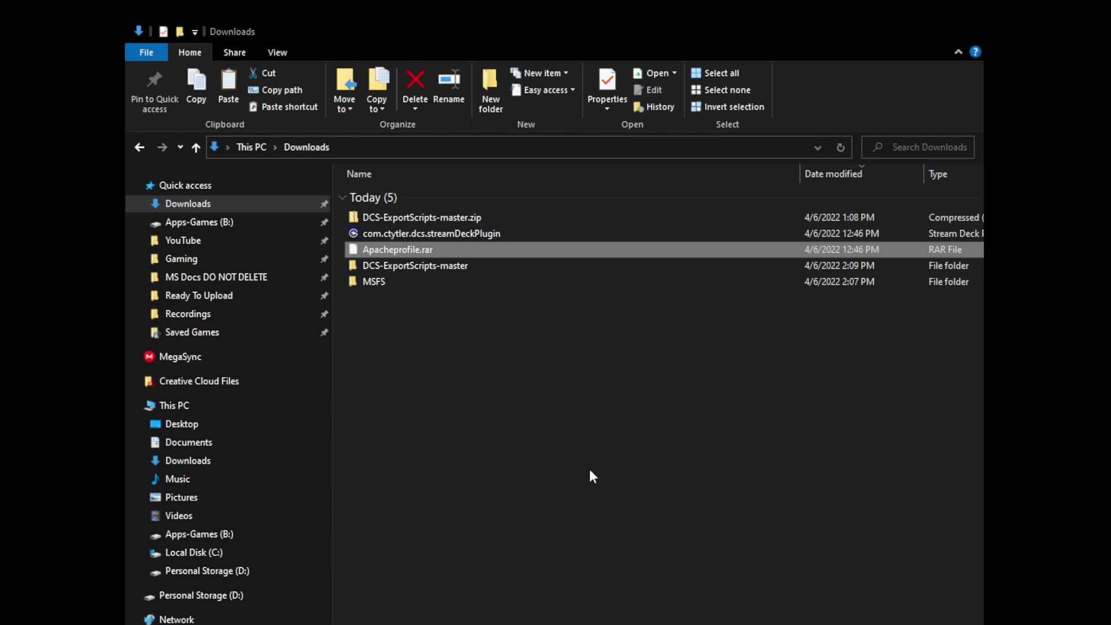
double_click(432, 297)
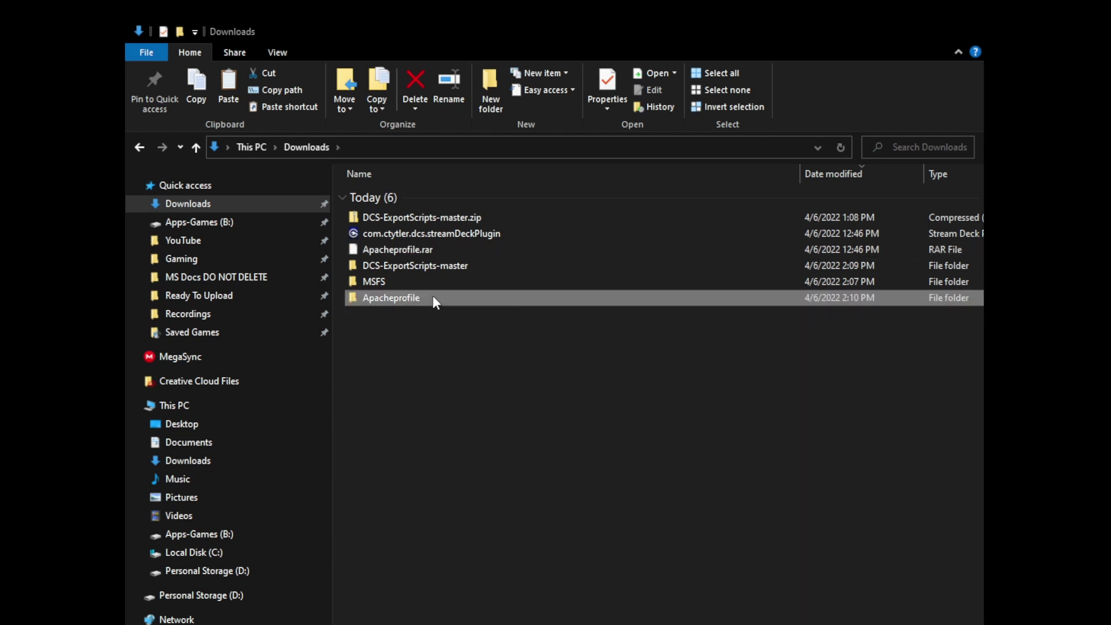
left_click(392, 197)
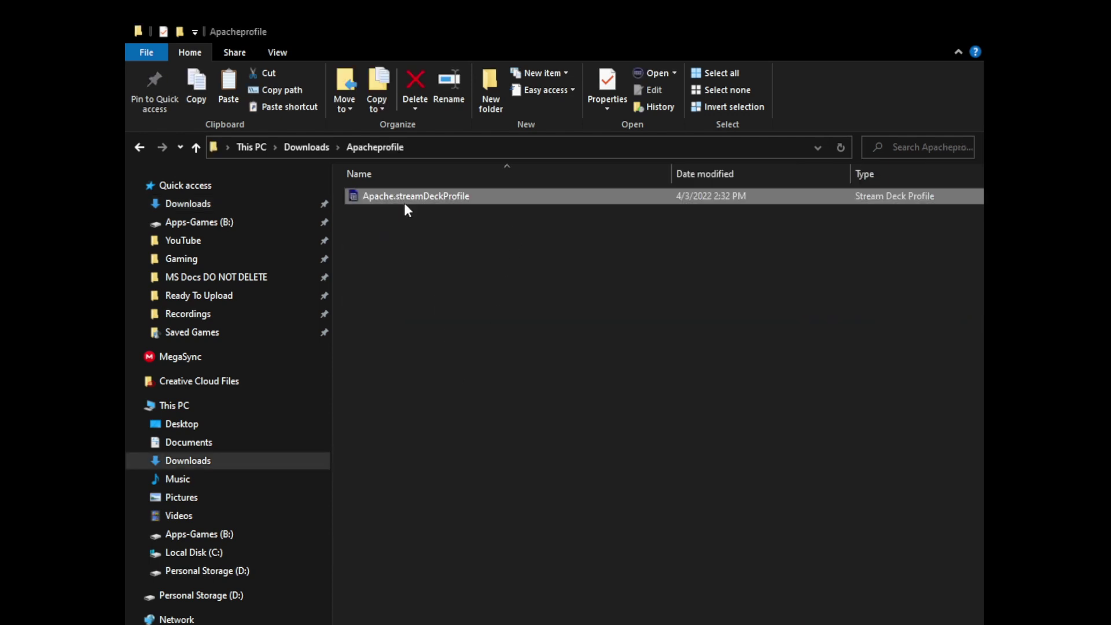